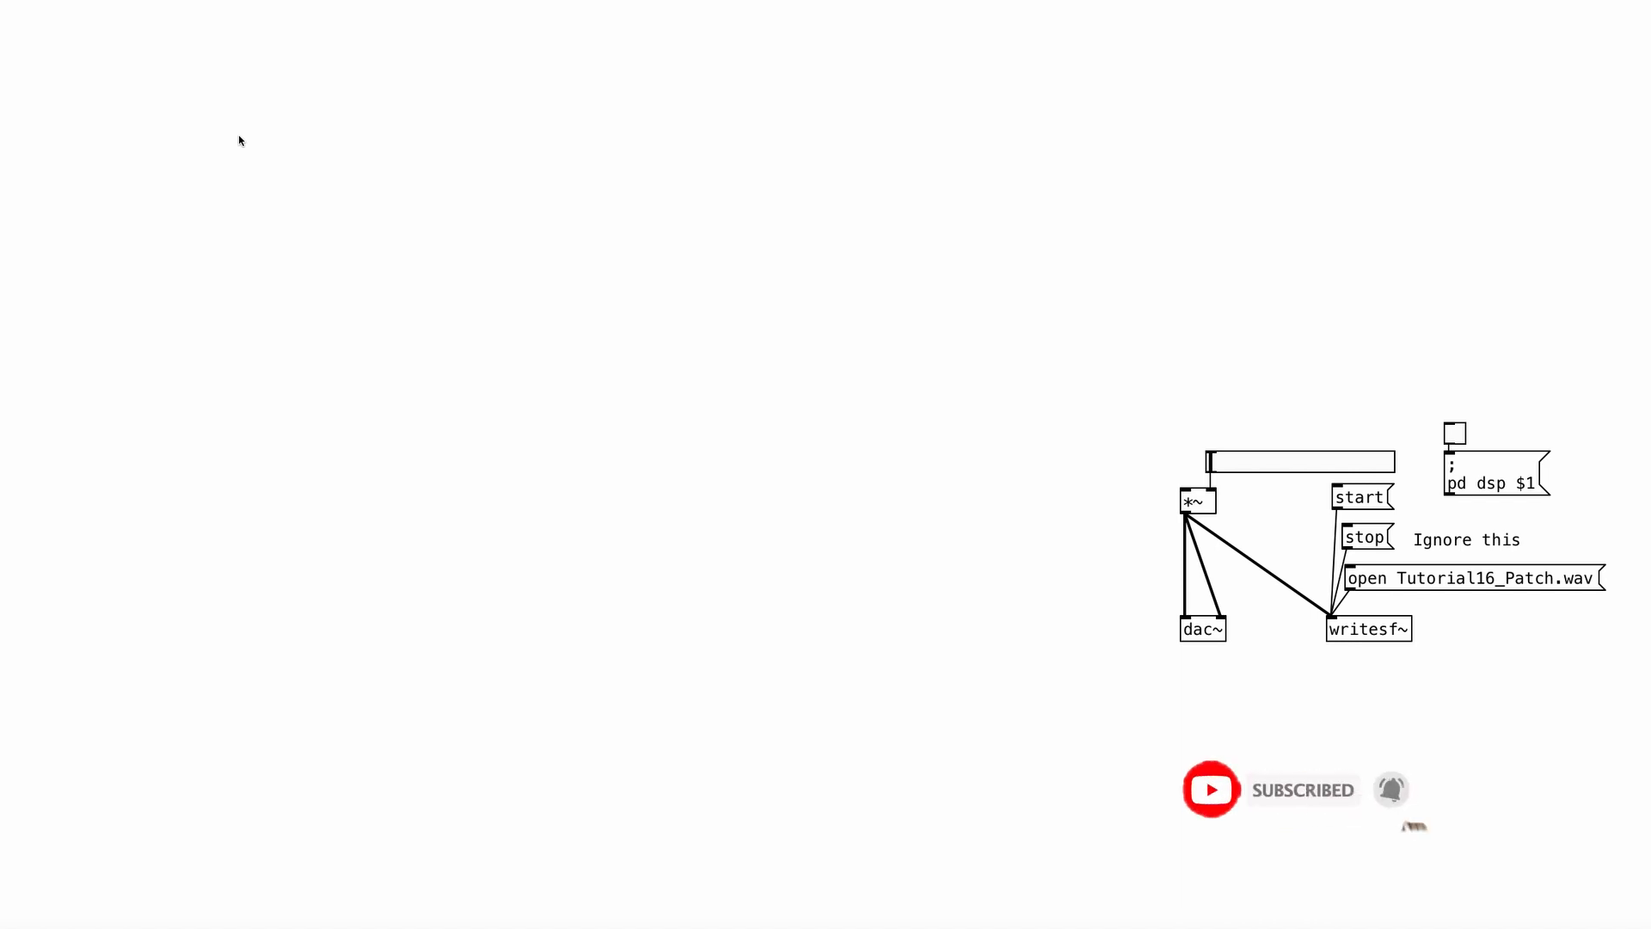
Add a number box in the empty patch area with an osc~ object connected beneath it.
{"action": "key", "text": "ctrl+2"}
{"action": "key", "text": "ctrl+1"}
{"action": "type", "text": "osc~"}
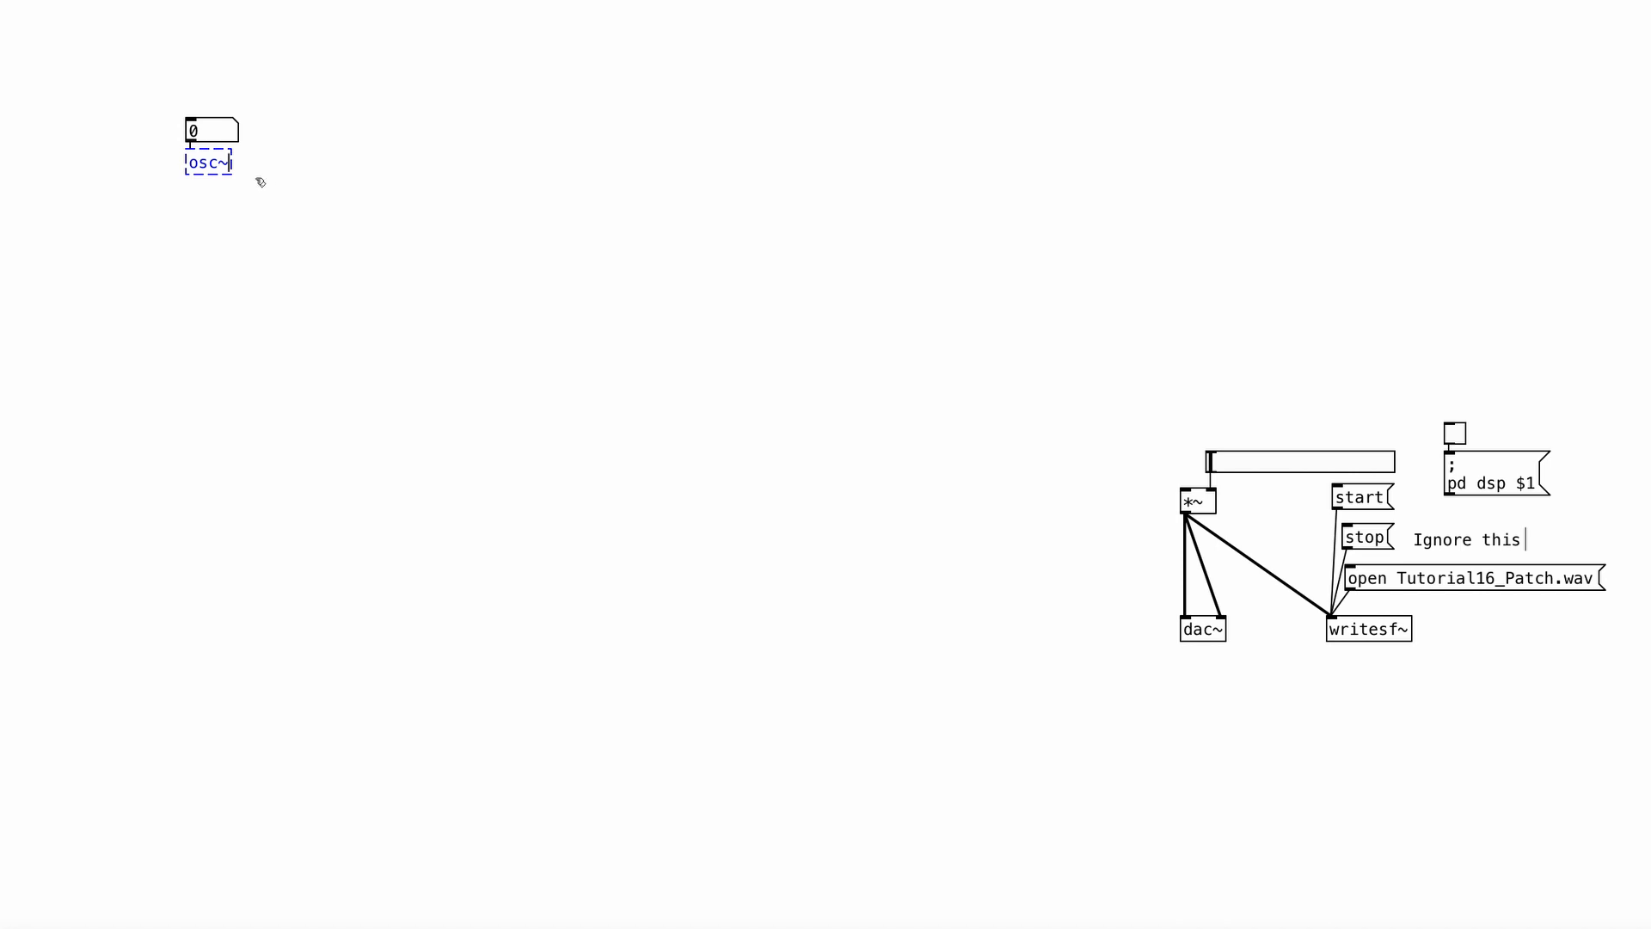
{"action": "left_click", "coordinate": [256, 179]}
Add a send~ object connected directly beneath the osc~ object.
{"action": "left_click_drag", "start_coordinate": [244, 165], "coordinate": [221, 191]}
{"action": "key", "text": "ctrl+1"}
{"action": "type", "text": "s~"}
{"action": "key", "text": "Left"}
{"action": "type", "text": "end"}
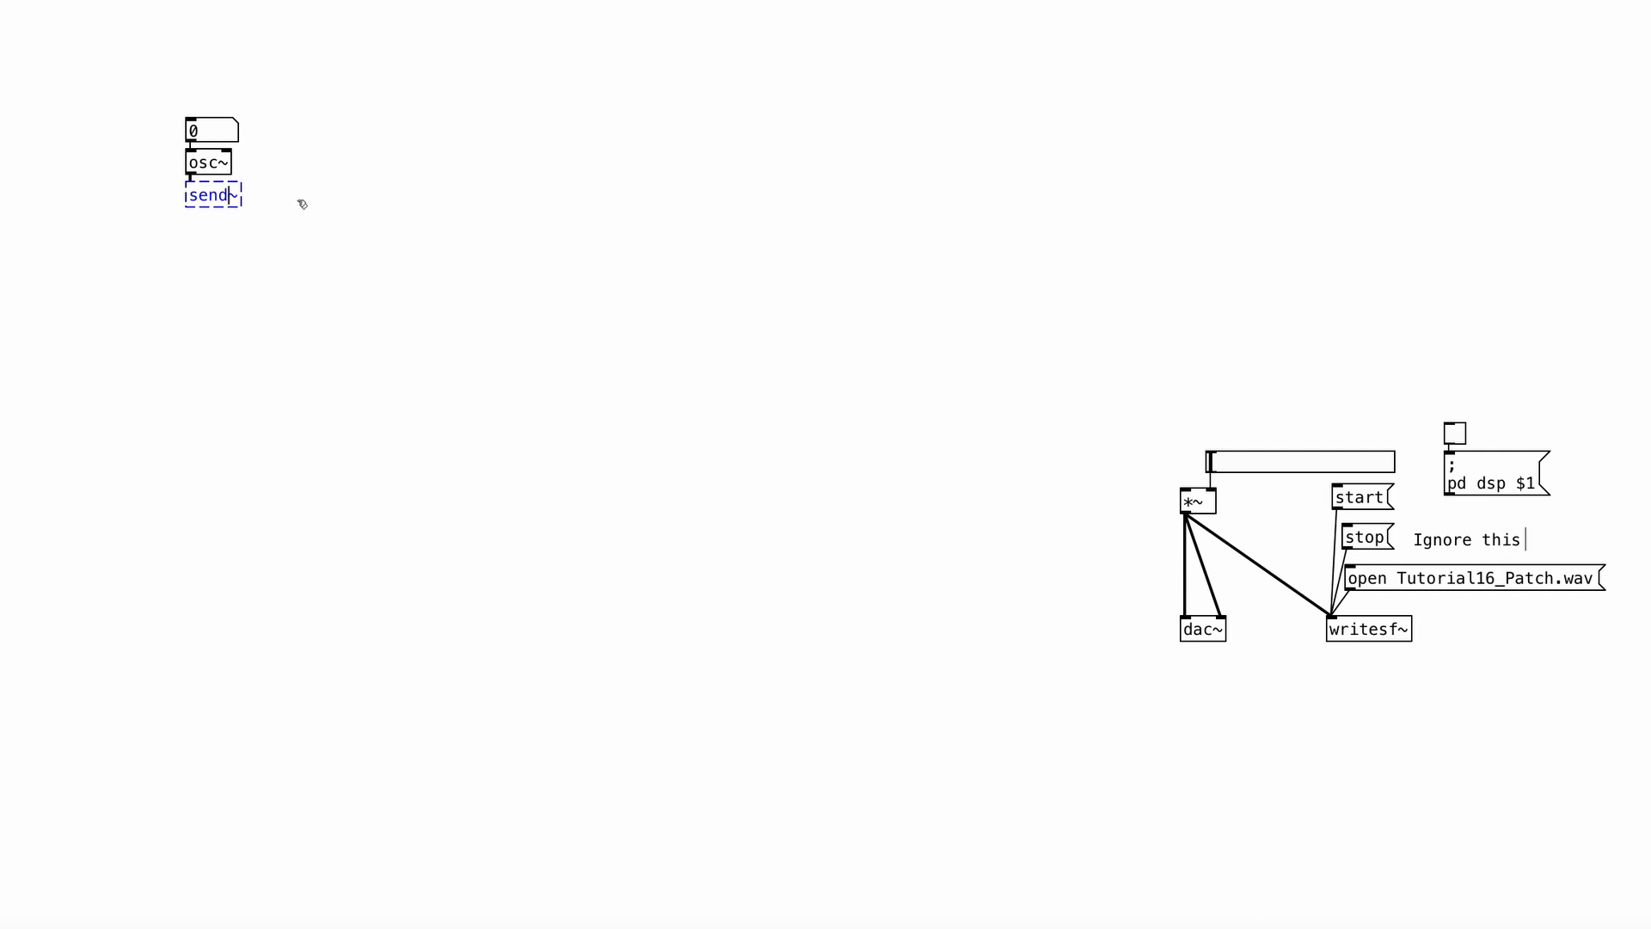
Shorten the send~ object to s~ and give it the name Oscillator.
{"action": "key", "text": "BackSpace"}
{"action": "key", "text": "BackSpace"}
{"action": "key", "text": "BackSpace"}
{"action": "type", "text": "Oscillator"}
{"action": "left_click", "coordinate": [340, 194]}
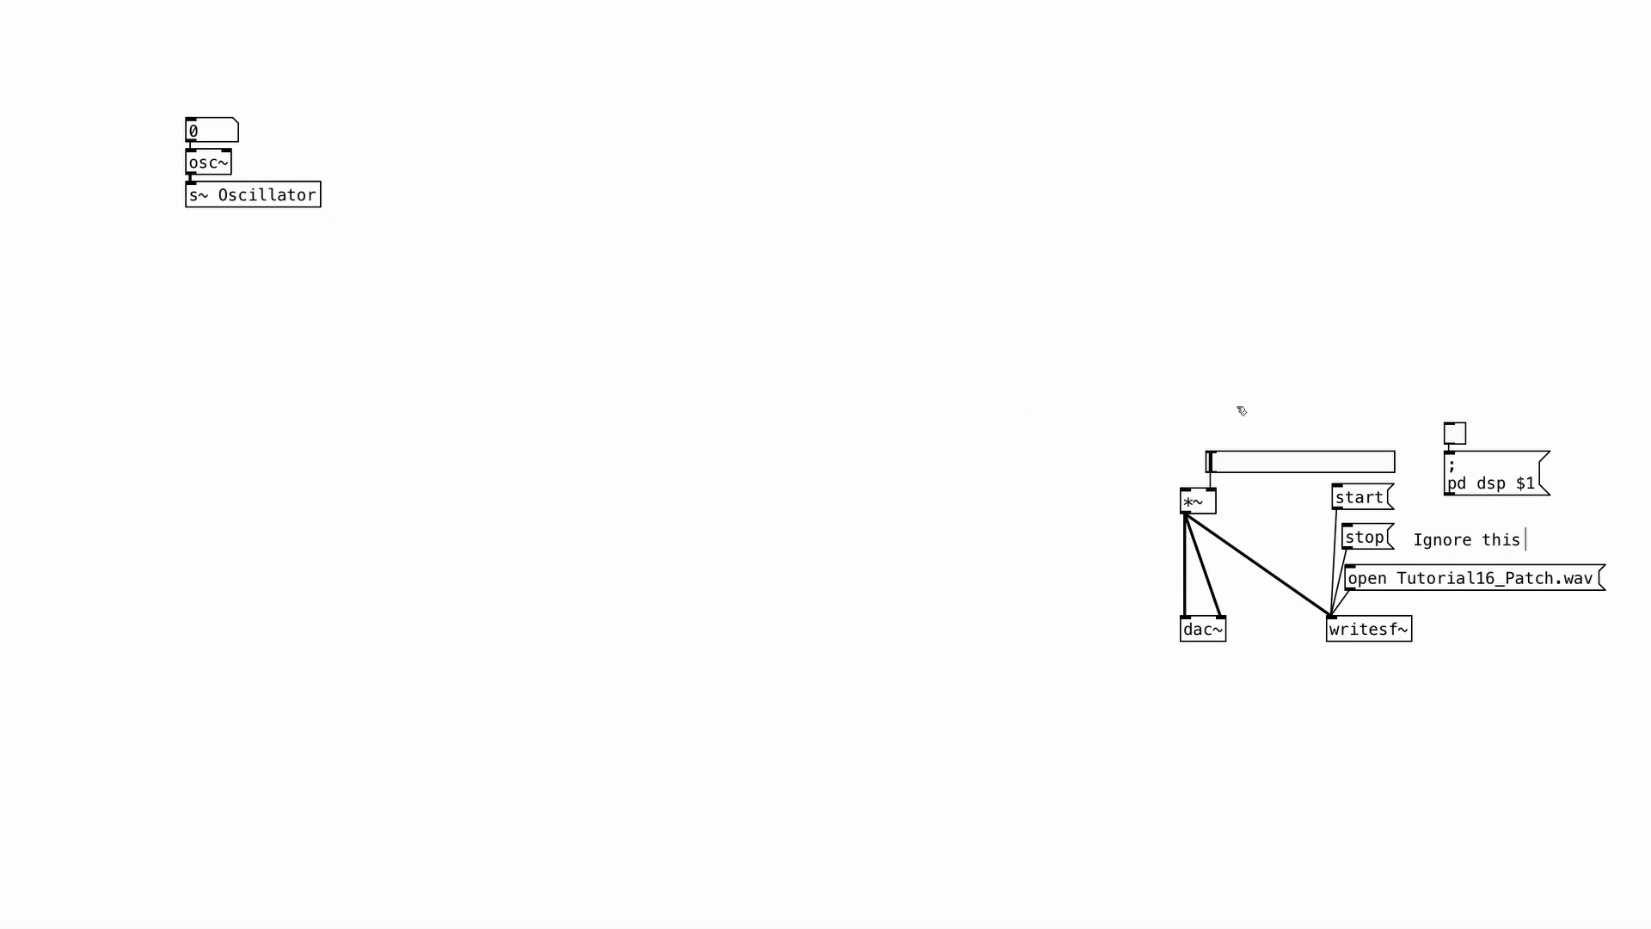
Create a receive object, r~ Oscillator, above the *~ volume control.
{"action": "key", "text": "ctrl+1"}
{"action": "type", "text": "r~"}
{"action": "type", "text": "eceive~"}
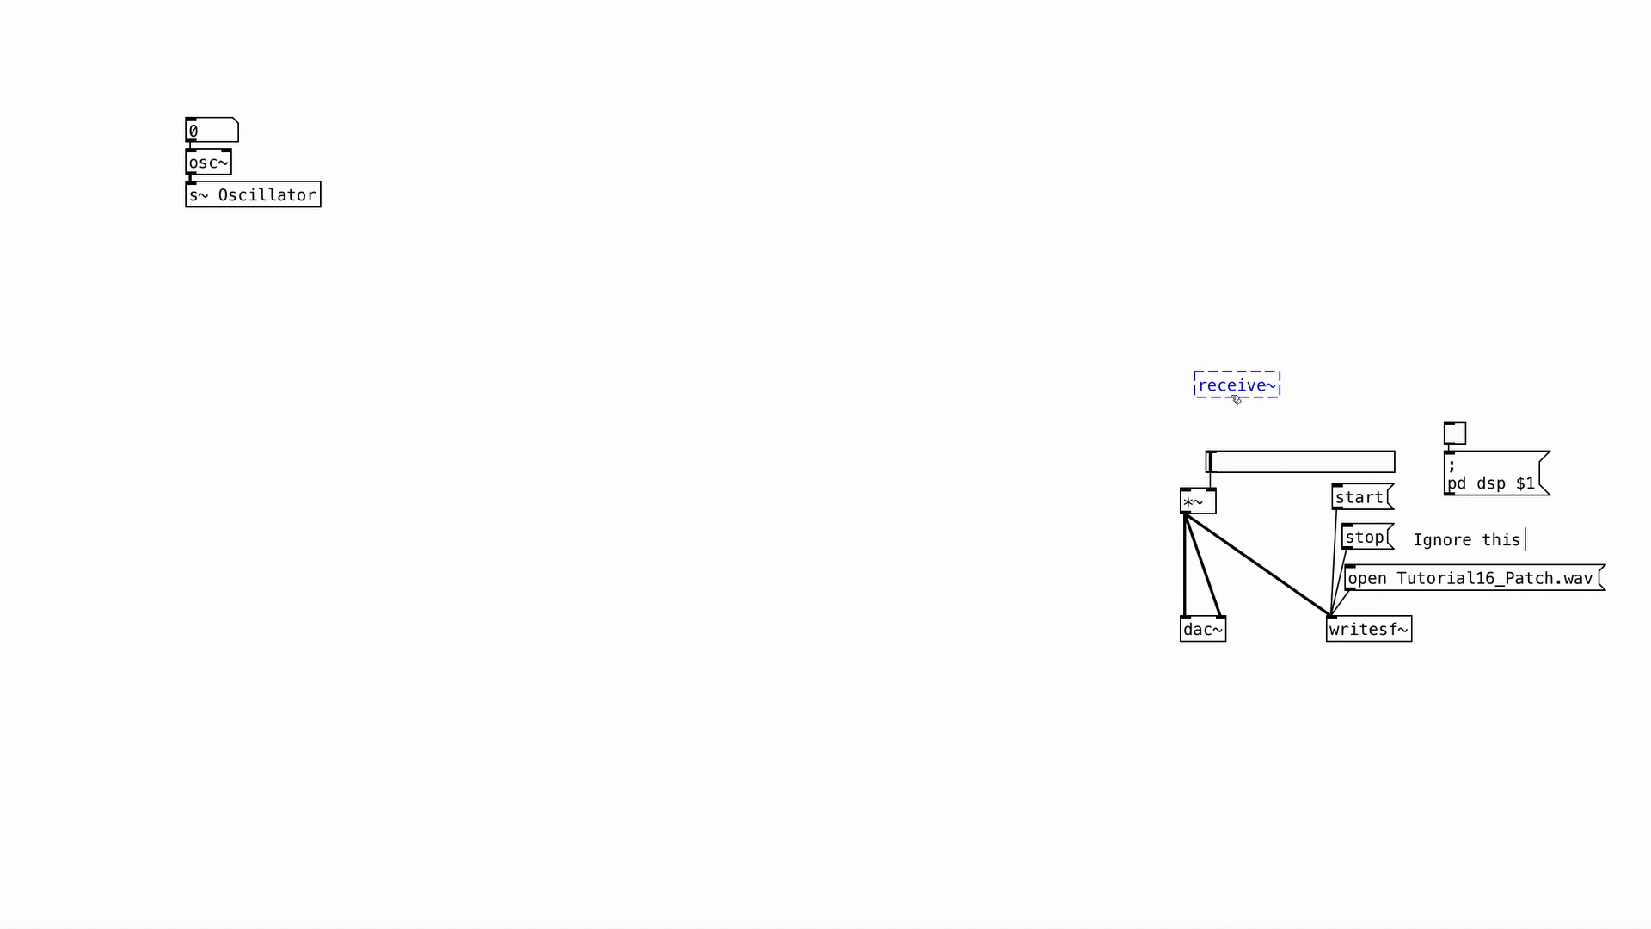
{"action": "key", "text": "BackSpace"}
{"action": "key", "text": "BackSpace"}
{"action": "key", "text": "BackSpace"}
{"action": "key", "text": "BackSpace"}
{"action": "key", "text": "BackSpace"}
{"action": "type", "text": "Oscillator"}
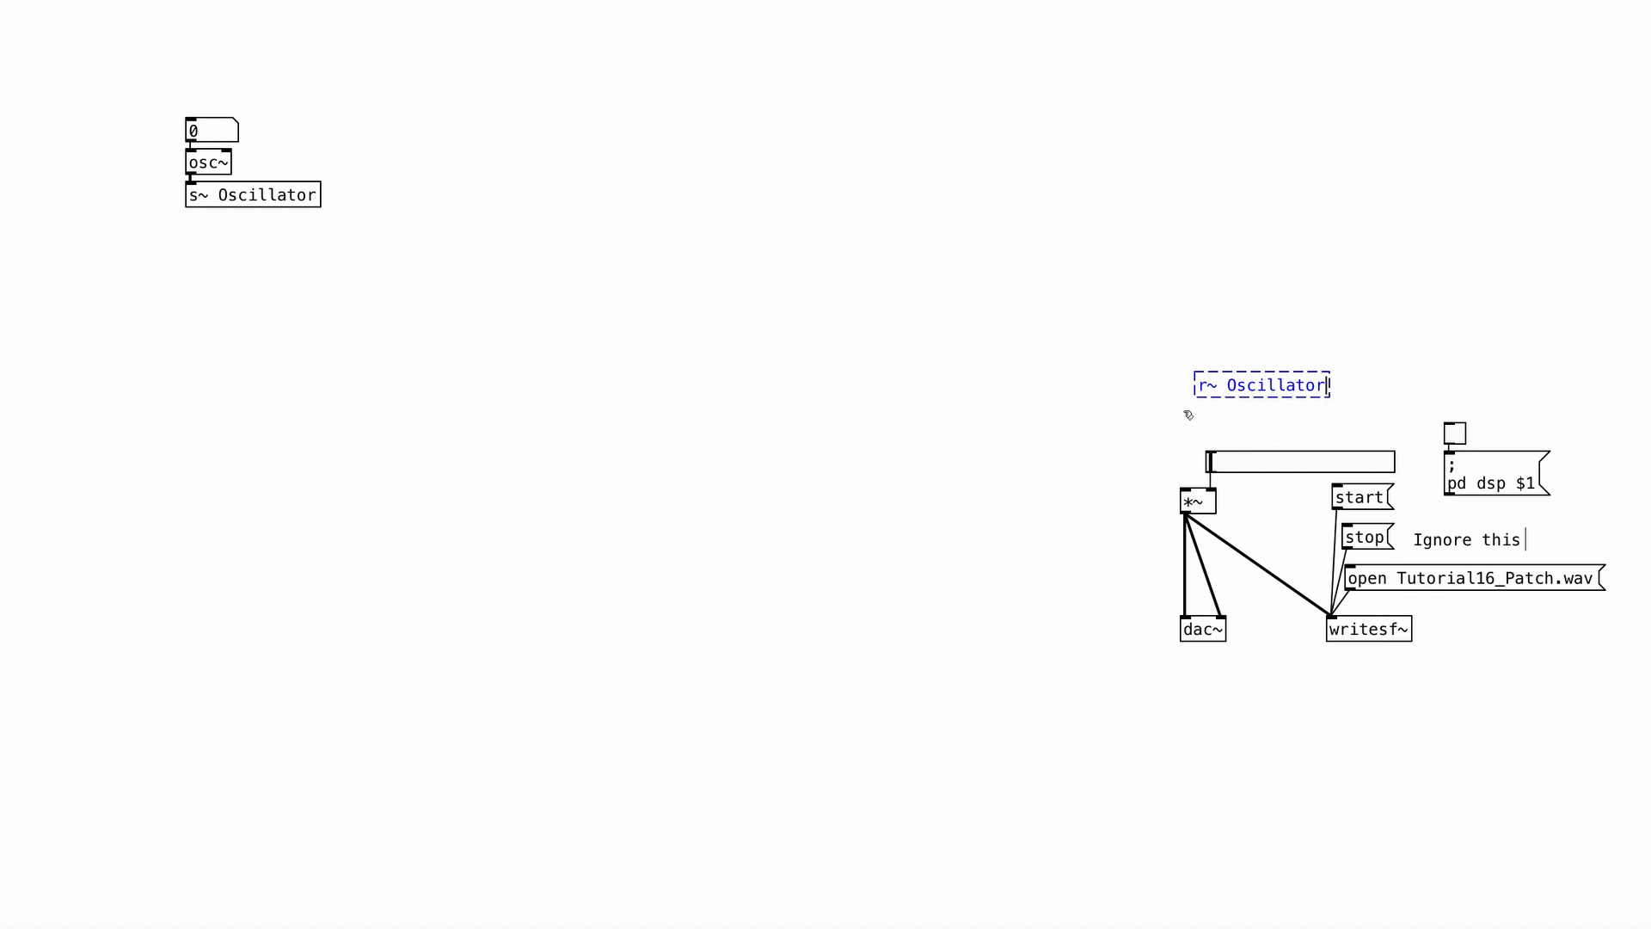
{"action": "left_click", "coordinate": [1188, 415]}
Connect r~ Oscillator to the signal inlet of *~ and align it above that object.
{"action": "left_click_drag", "start_coordinate": [1200, 395], "coordinate": [1186, 492]}
{"action": "left_click_drag", "start_coordinate": [1255, 397], "coordinate": [1241, 415]}
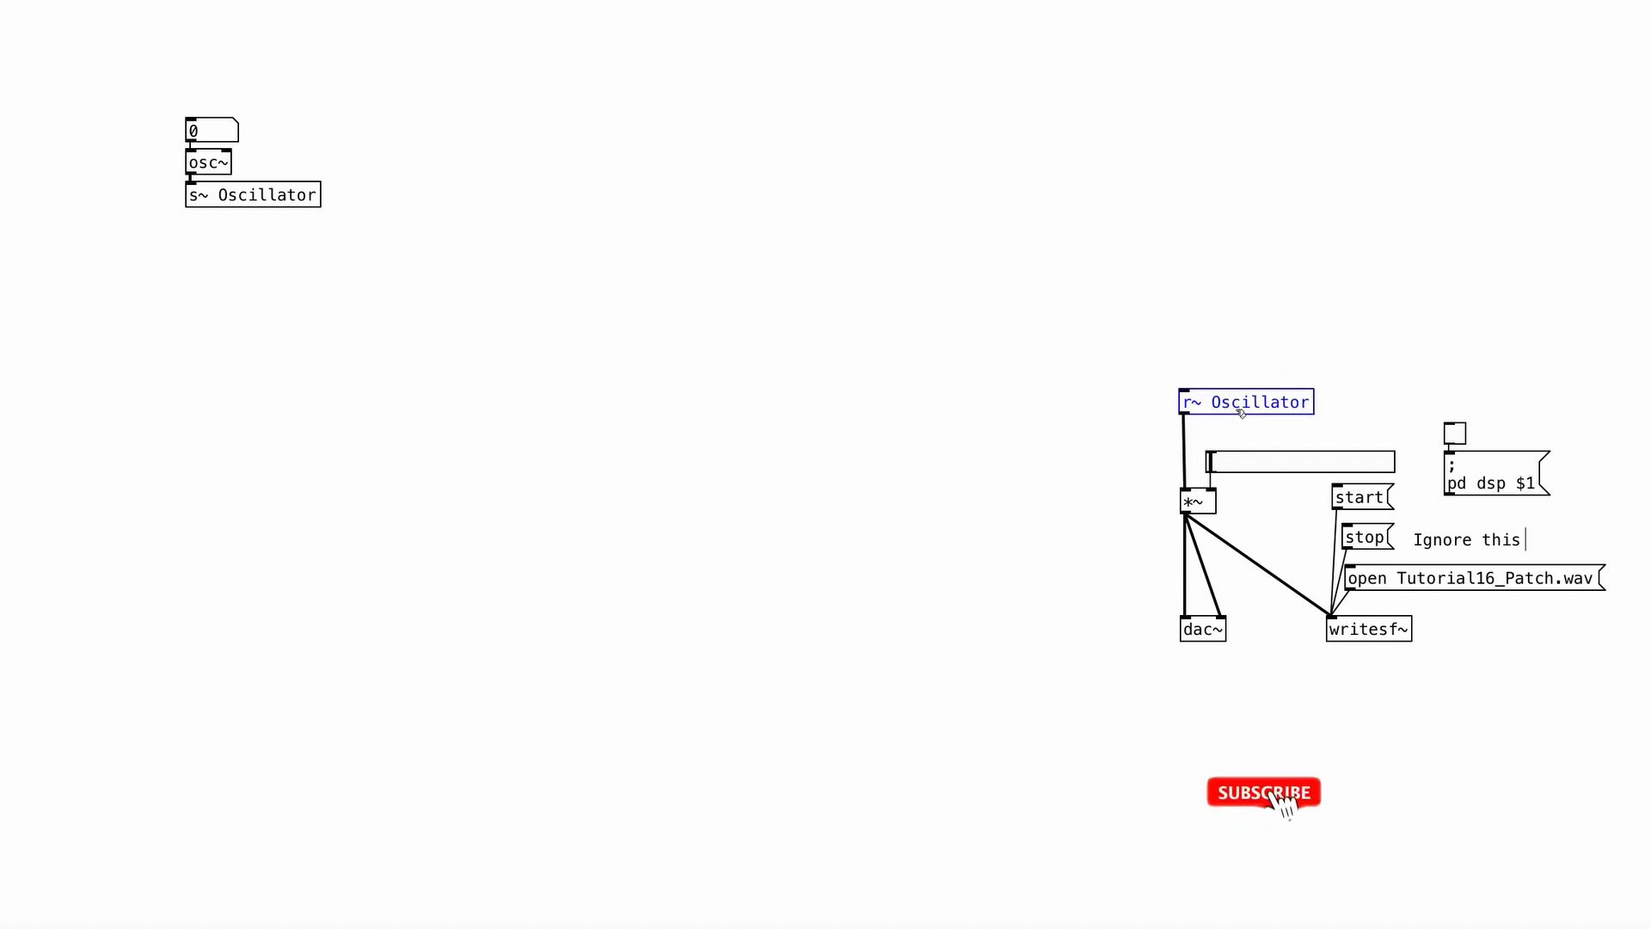
{"action": "left_click", "coordinate": [1240, 362]}
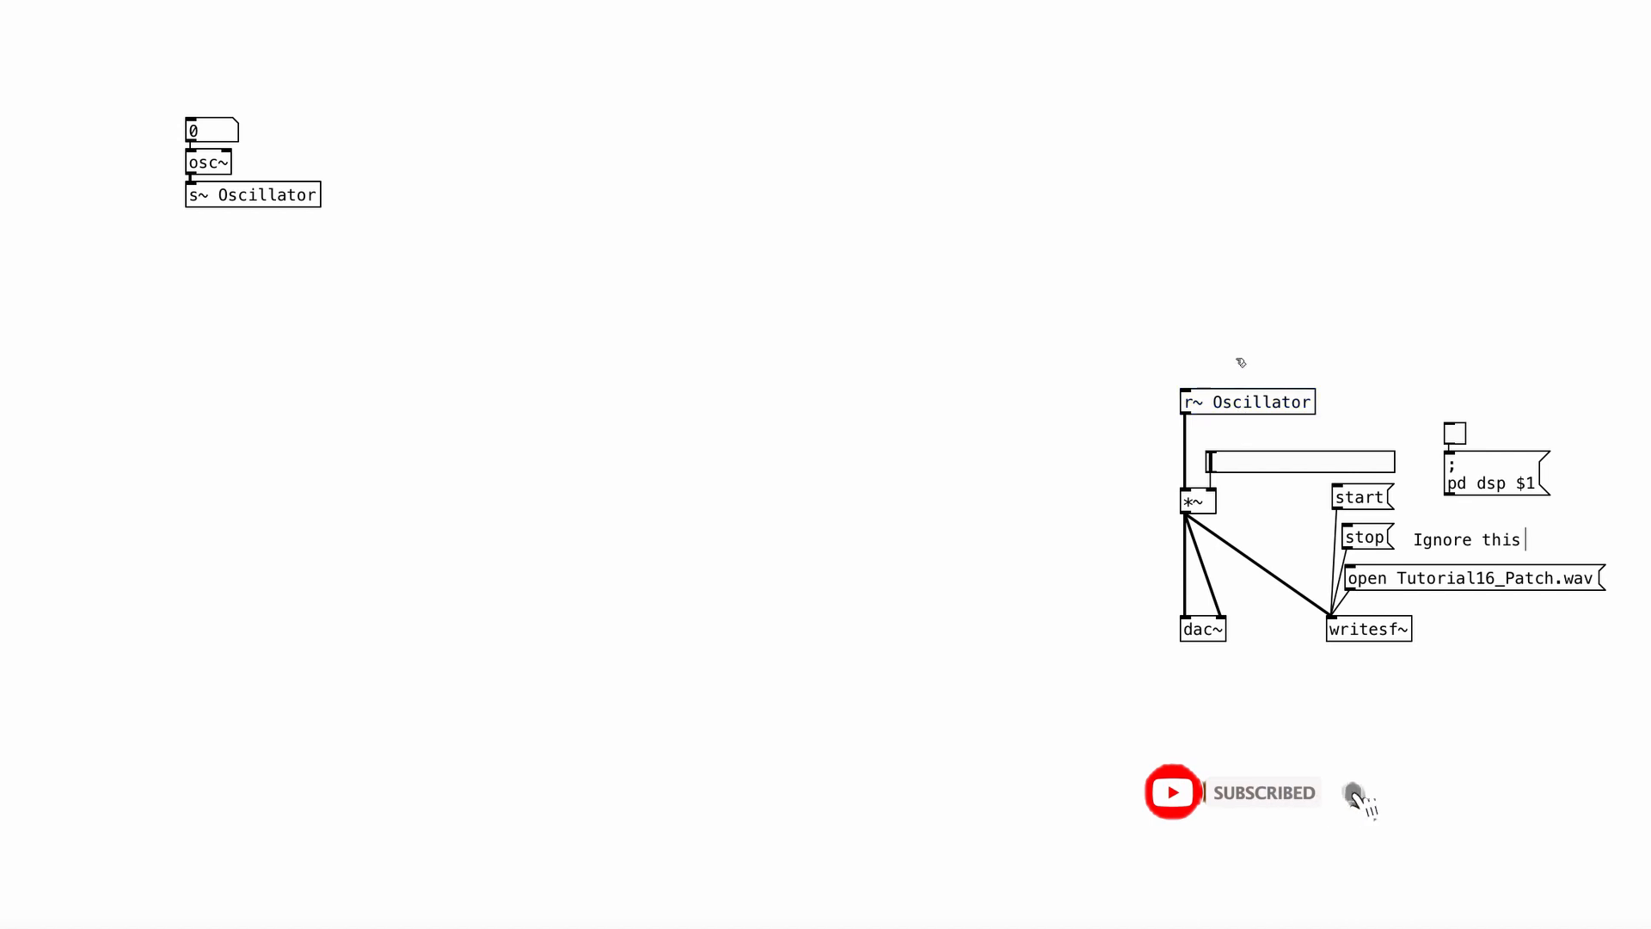
Turn on the DSP and open Tutorial16_Patch.wav for recording through writesf~.
{"action": "right_click", "coordinate": [1217, 400]}
{"action": "left_click", "coordinate": [1250, 434]}
{"action": "left_click", "coordinate": [1454, 434]}
{"action": "left_click", "coordinate": [1387, 572]}
Set the oscillator's frequency to 381 with the volume raised, and silence the output with volume and DSP off.
{"action": "left_click_drag", "start_coordinate": [1212, 457], "coordinate": [1277, 448]}
{"action": "left_click_drag", "start_coordinate": [191, 140], "coordinate": [223, 175]}
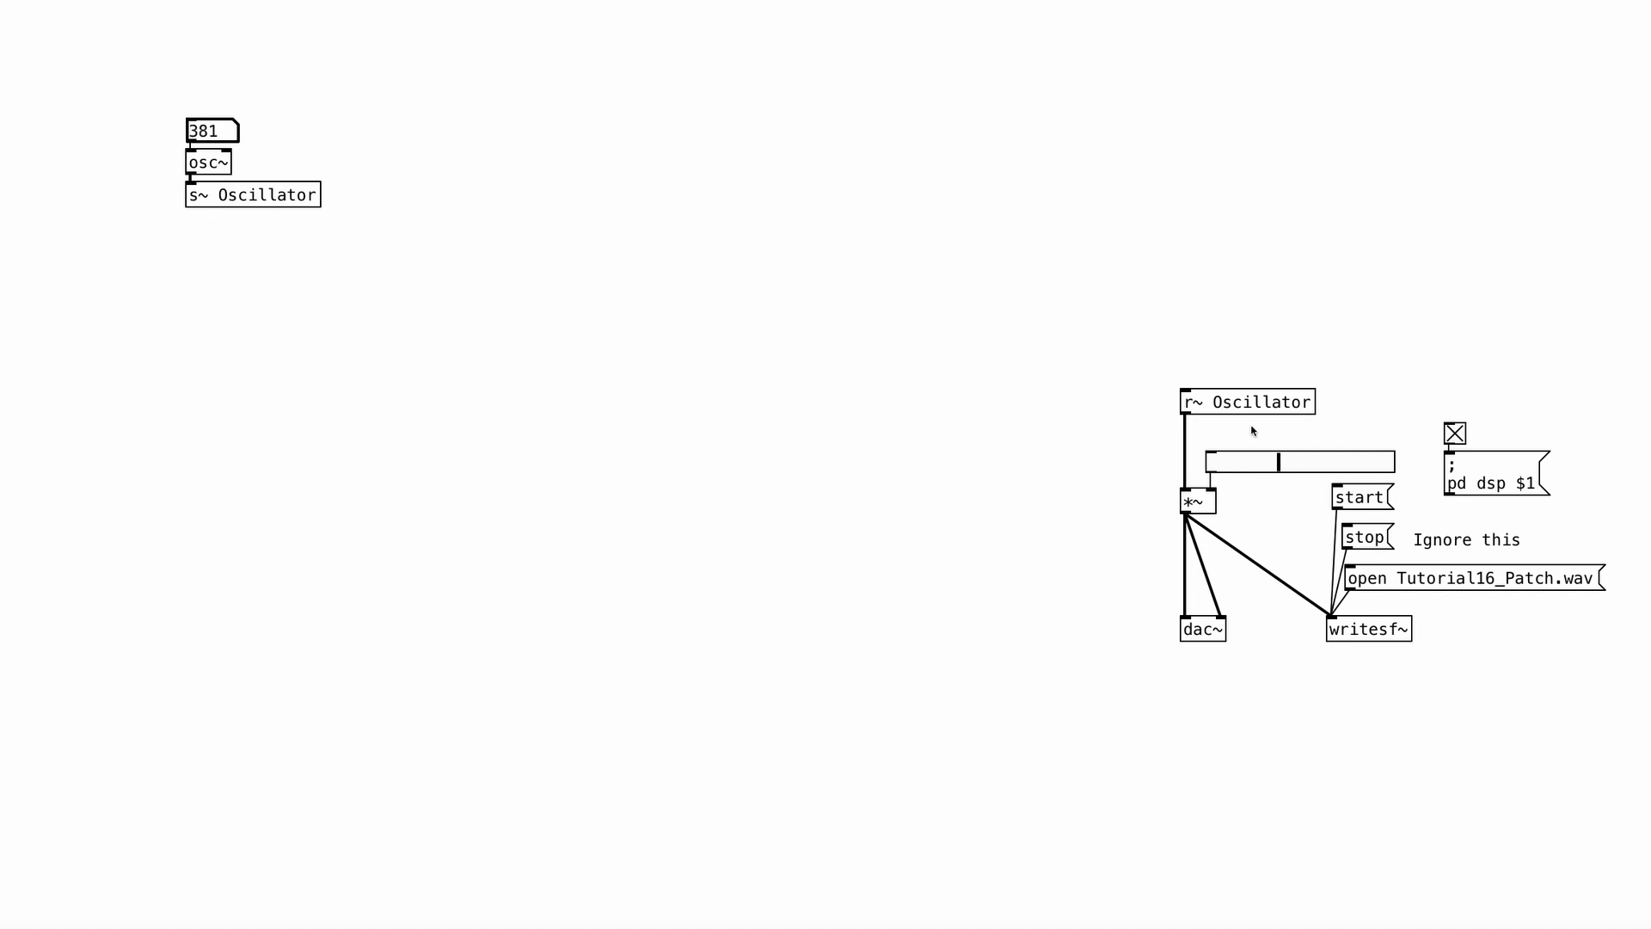
{"action": "left_click_drag", "start_coordinate": [1281, 462], "coordinate": [1150, 463]}
{"action": "left_click", "coordinate": [1454, 433]}
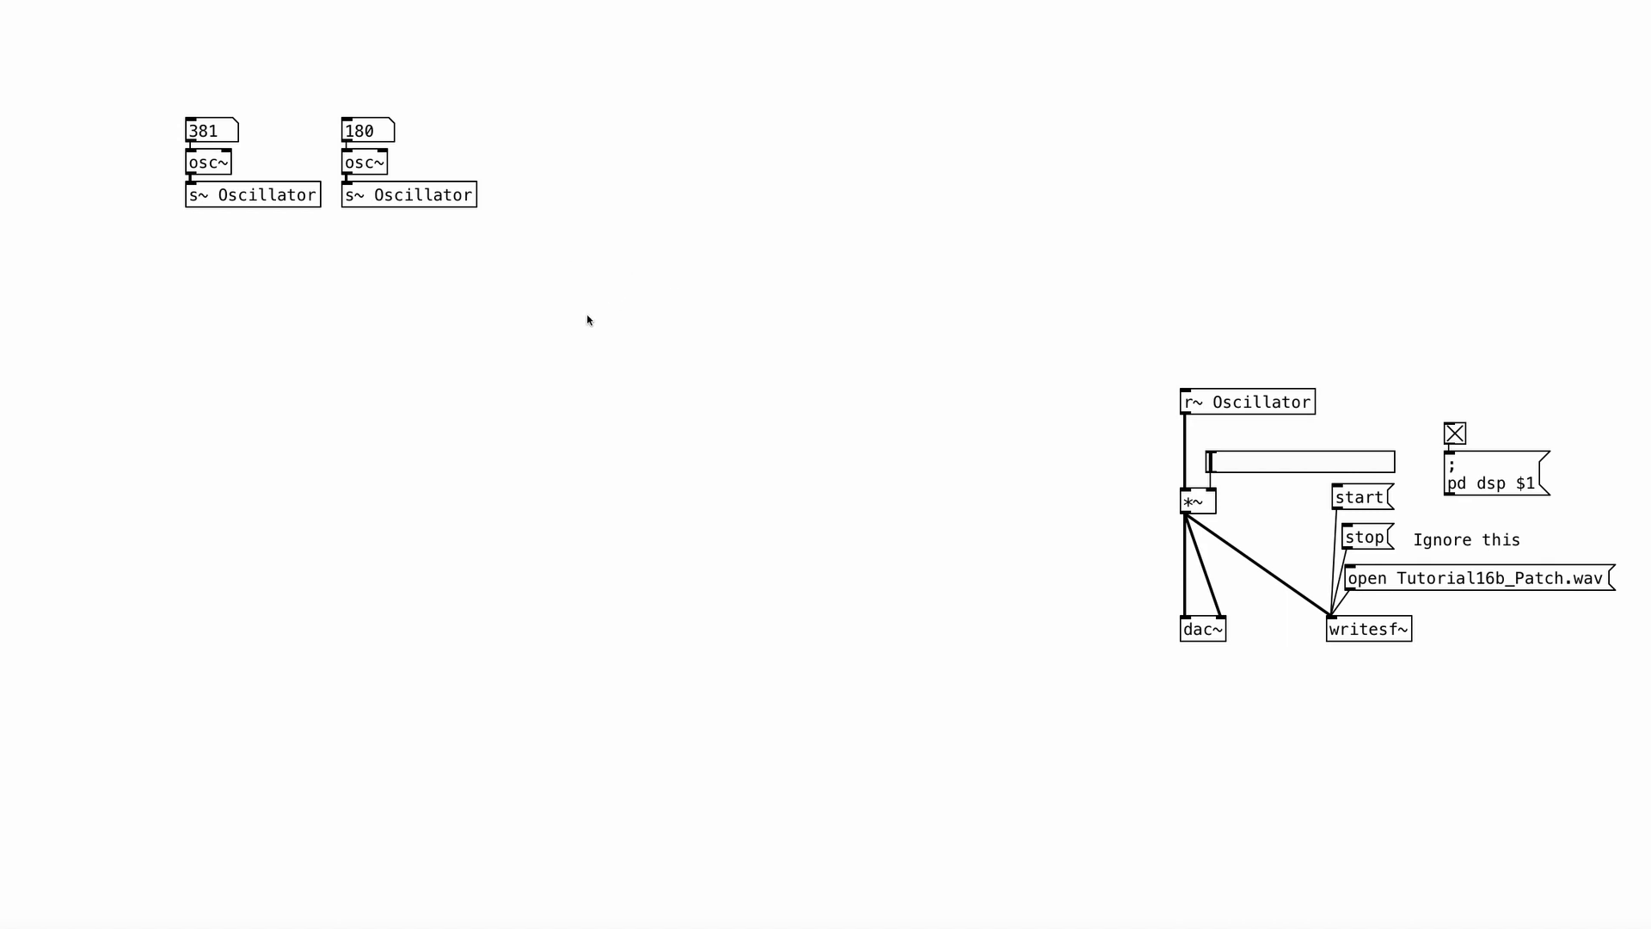
Bring up the Pd console, read its latest message about Oscillator and return to the patch.
{"action": "key", "text": "super+r"}
{"action": "left_click_drag", "start_coordinate": [159, 580], "coordinate": [483, 256]}
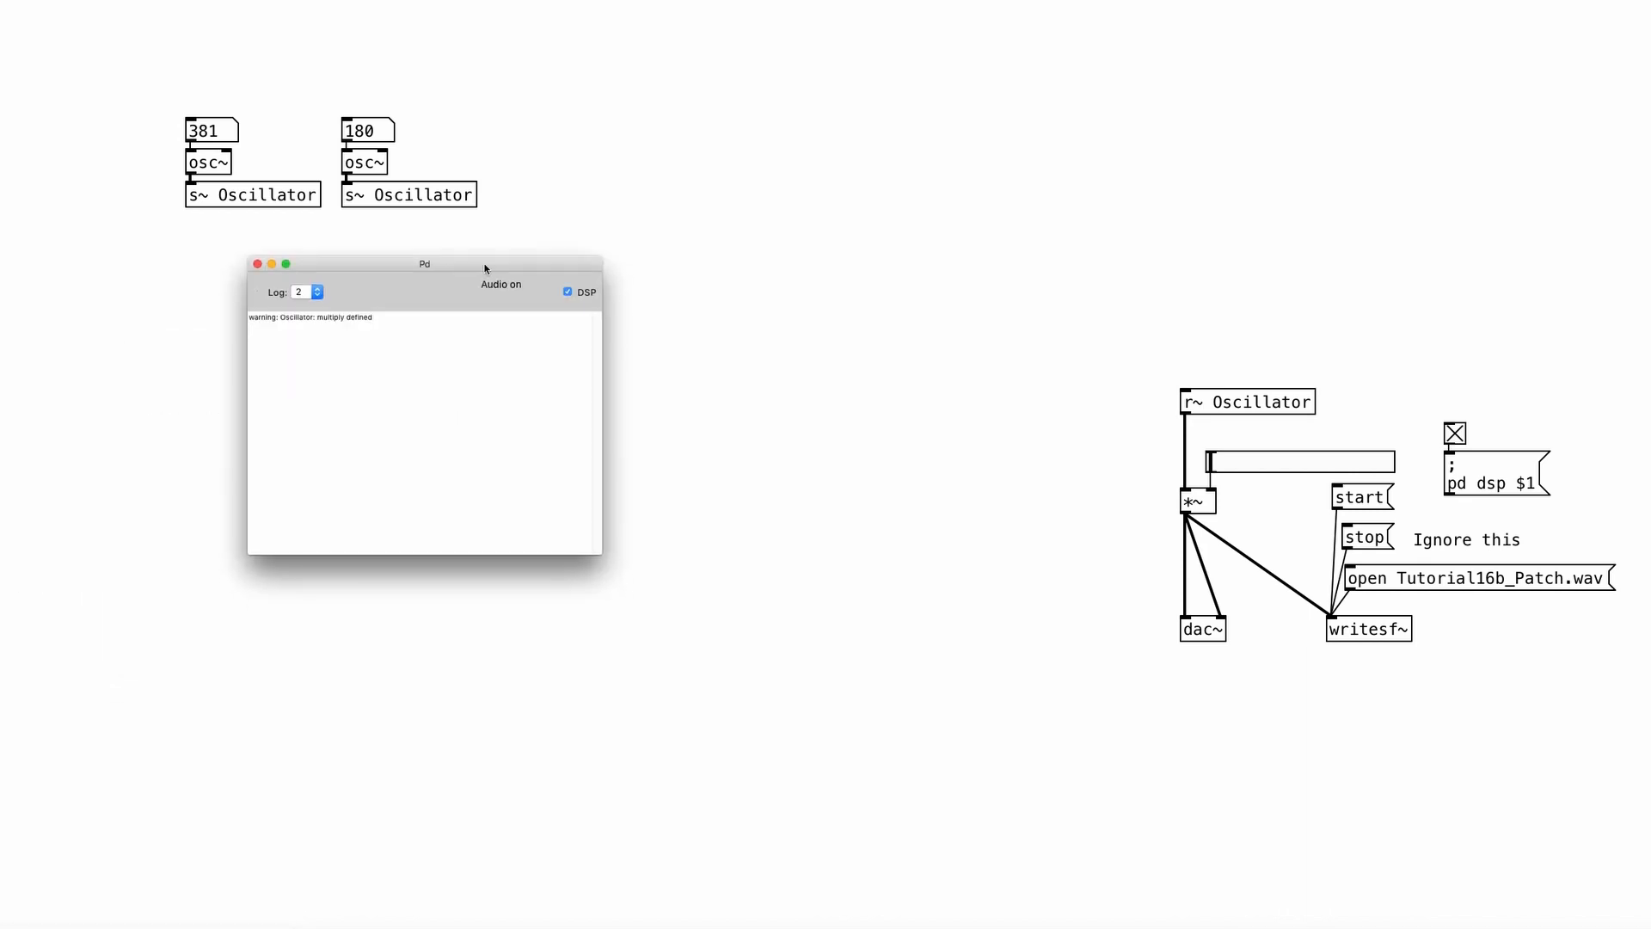
{"action": "left_click_drag", "start_coordinate": [398, 318], "coordinate": [245, 316]}
{"action": "left_click", "coordinate": [617, 192]}
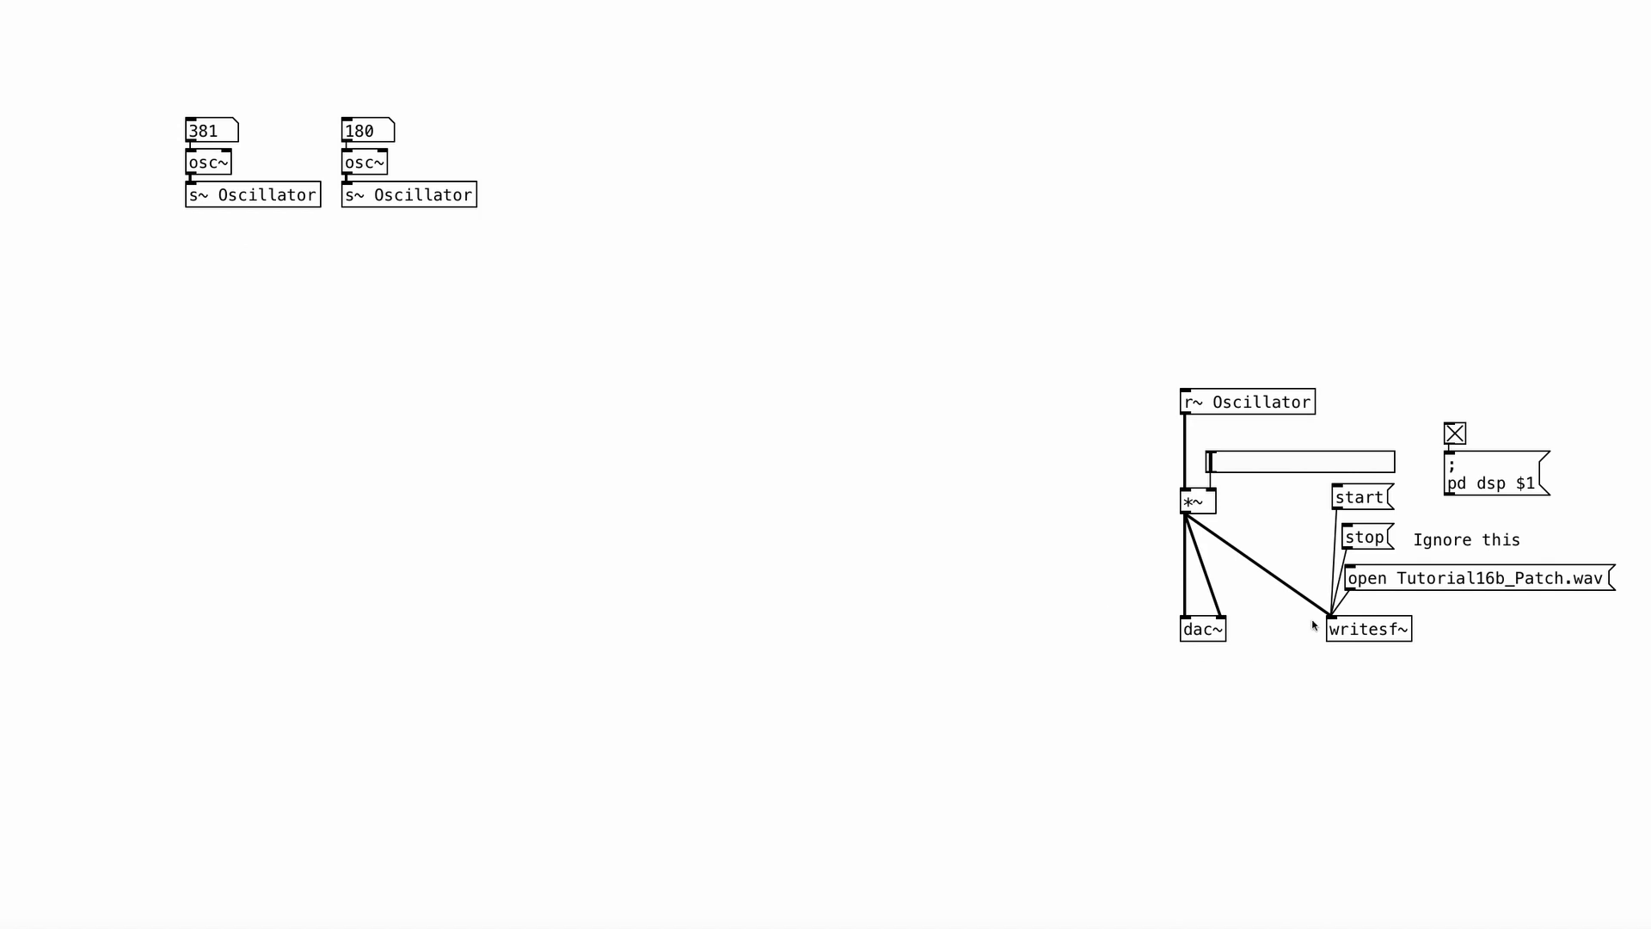
Audition the second oscillator at other frequencies with the volume raised, and silence the patch with the recording stopped and DSP off.
{"action": "left_click_drag", "start_coordinate": [1208, 465], "coordinate": [1295, 465]}
{"action": "left_click_drag", "start_coordinate": [369, 129], "coordinate": [426, 181]}
{"action": "left_click", "coordinate": [1366, 537]}
{"action": "left_click", "coordinate": [1453, 437]}
{"action": "left_click_drag", "start_coordinate": [1284, 465], "coordinate": [1193, 463]}
Delete the duplicate oscillator chain with its number box, osc~ and s~ Oscillator.
{"action": "left_click_drag", "start_coordinate": [446, 81], "coordinate": [363, 214]}
{"action": "key", "text": "Delete"}
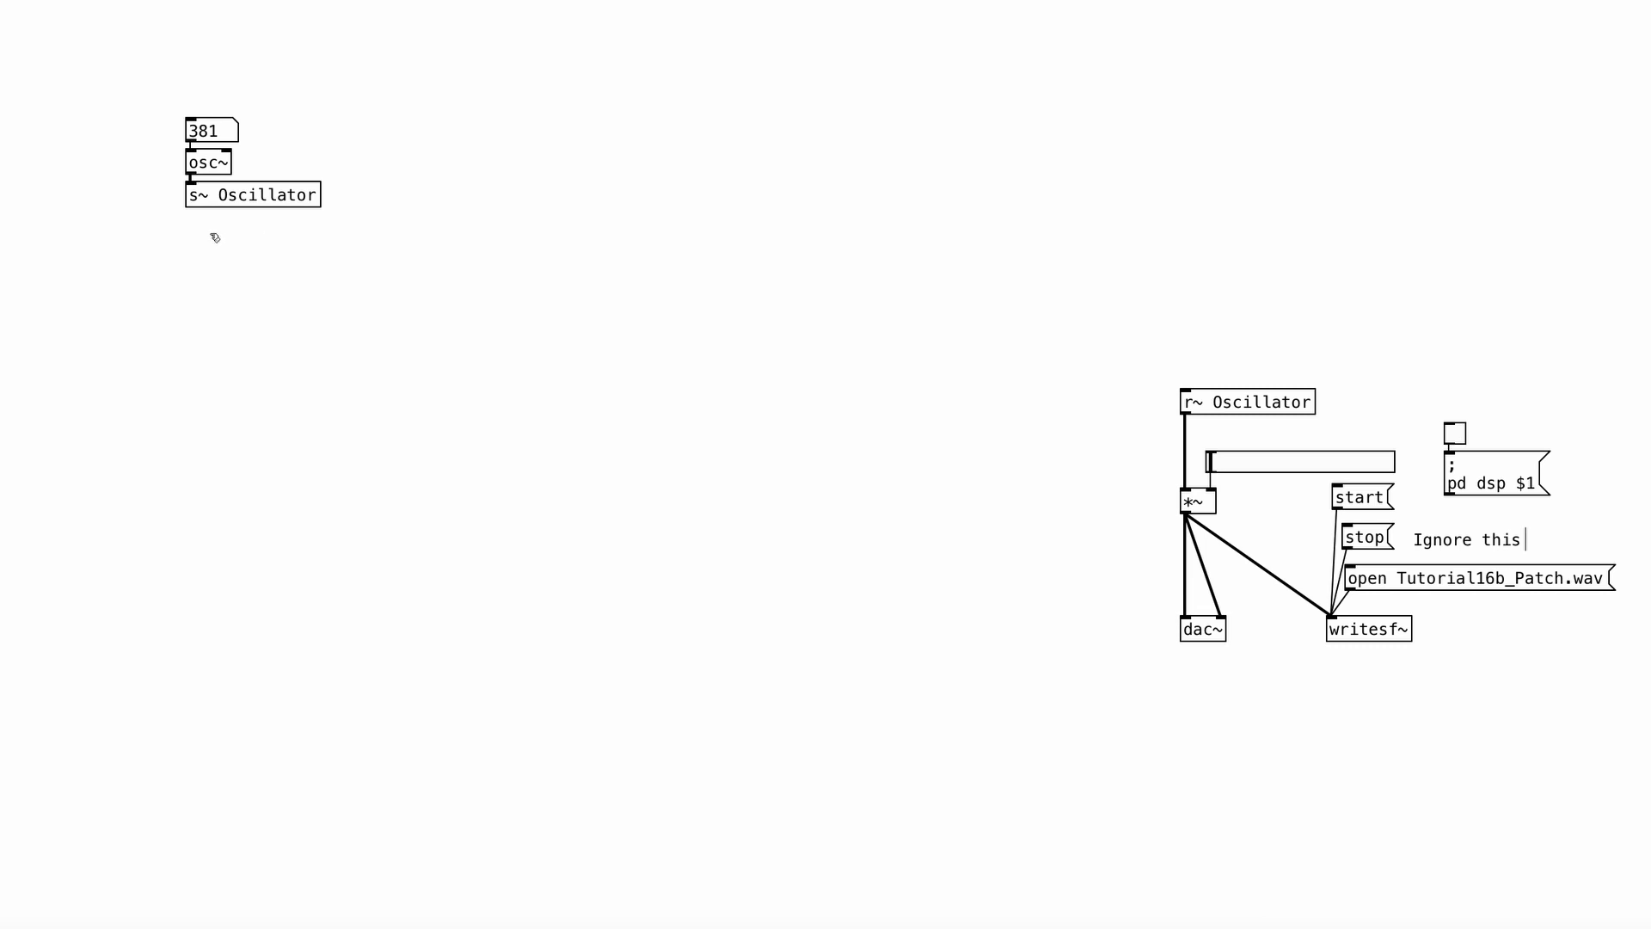
Create a throw~ Oscillator object below s~ Oscillator.
{"action": "key", "text": "ctrl+1"}
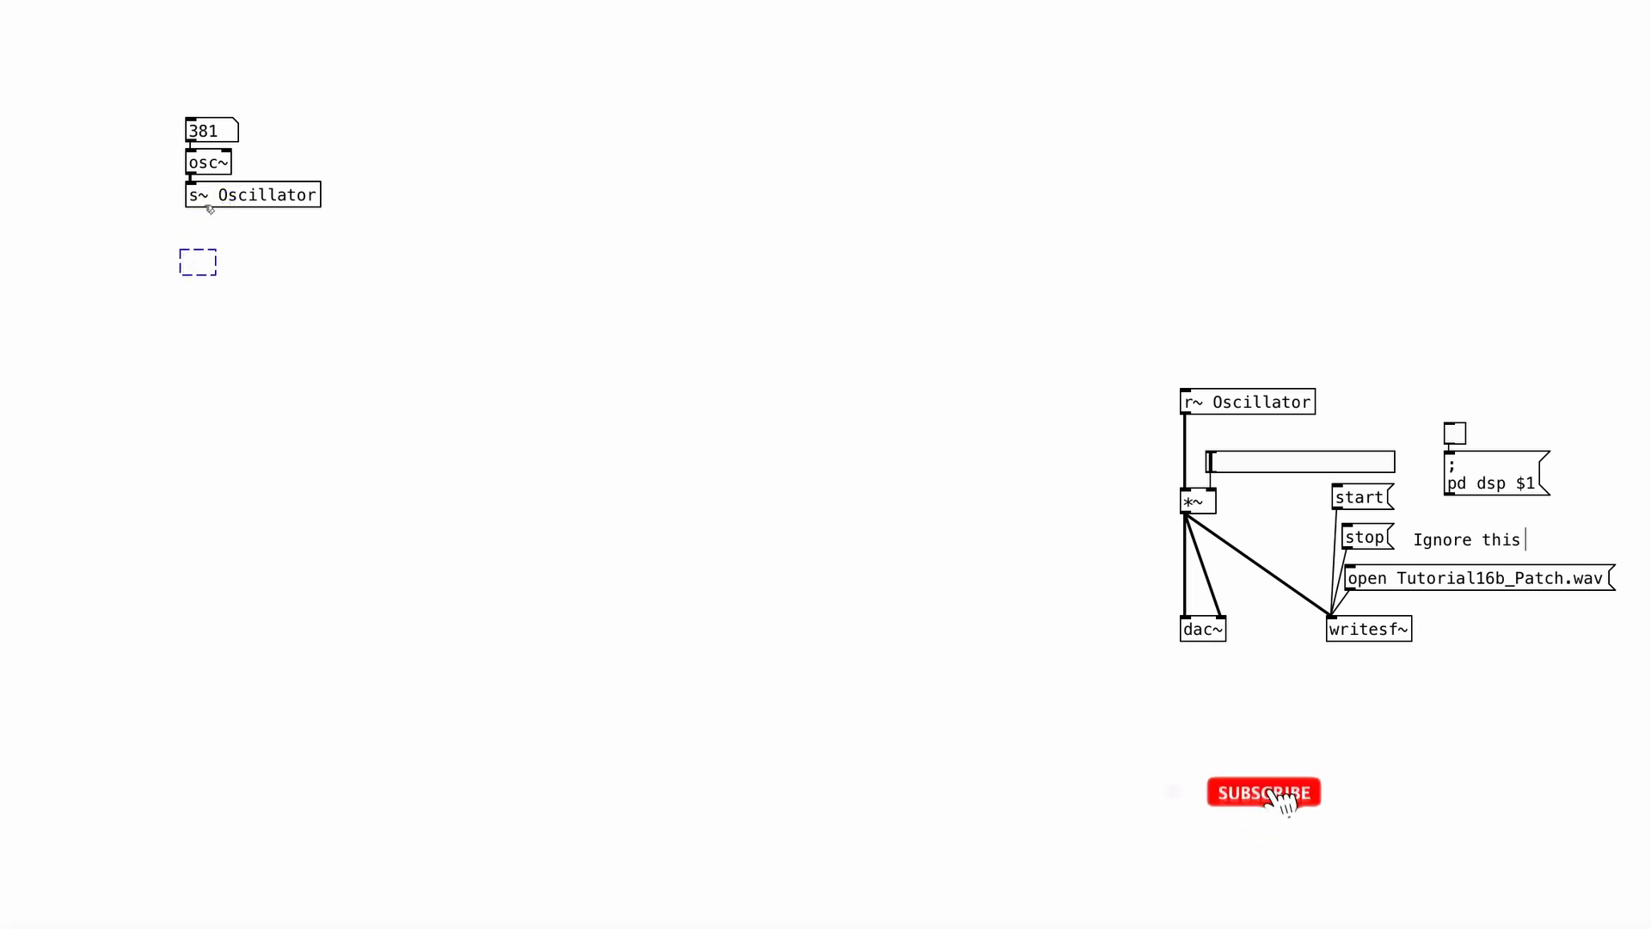
{"action": "type", "text": "thr"}
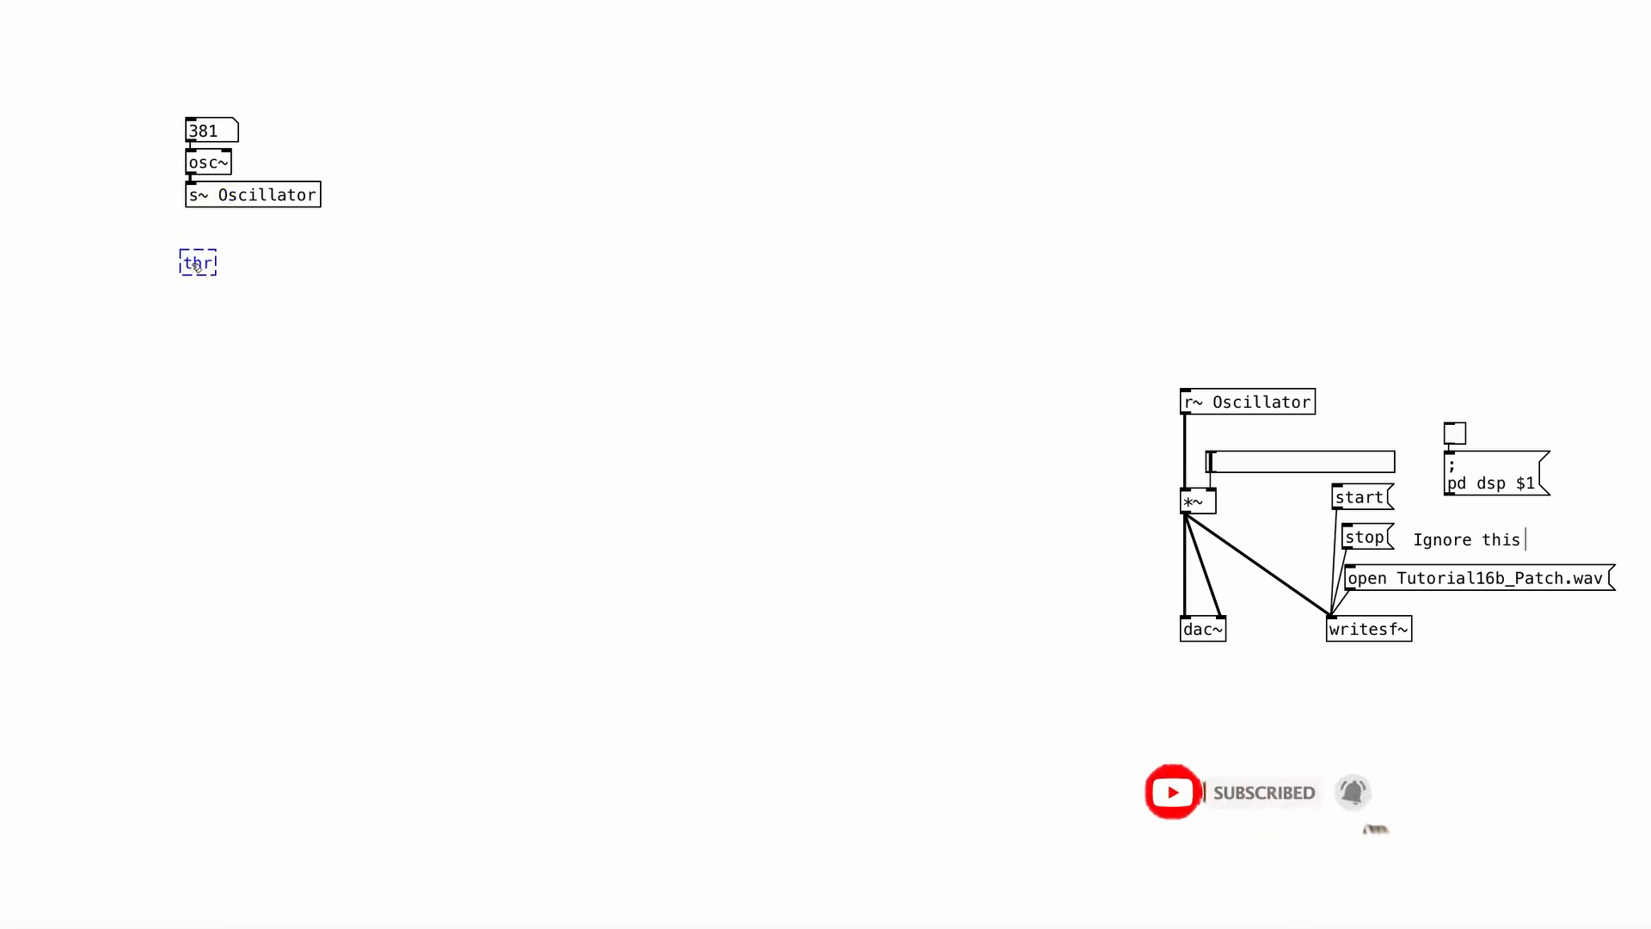
{"action": "type", "text": "ow~ Oscillators"}
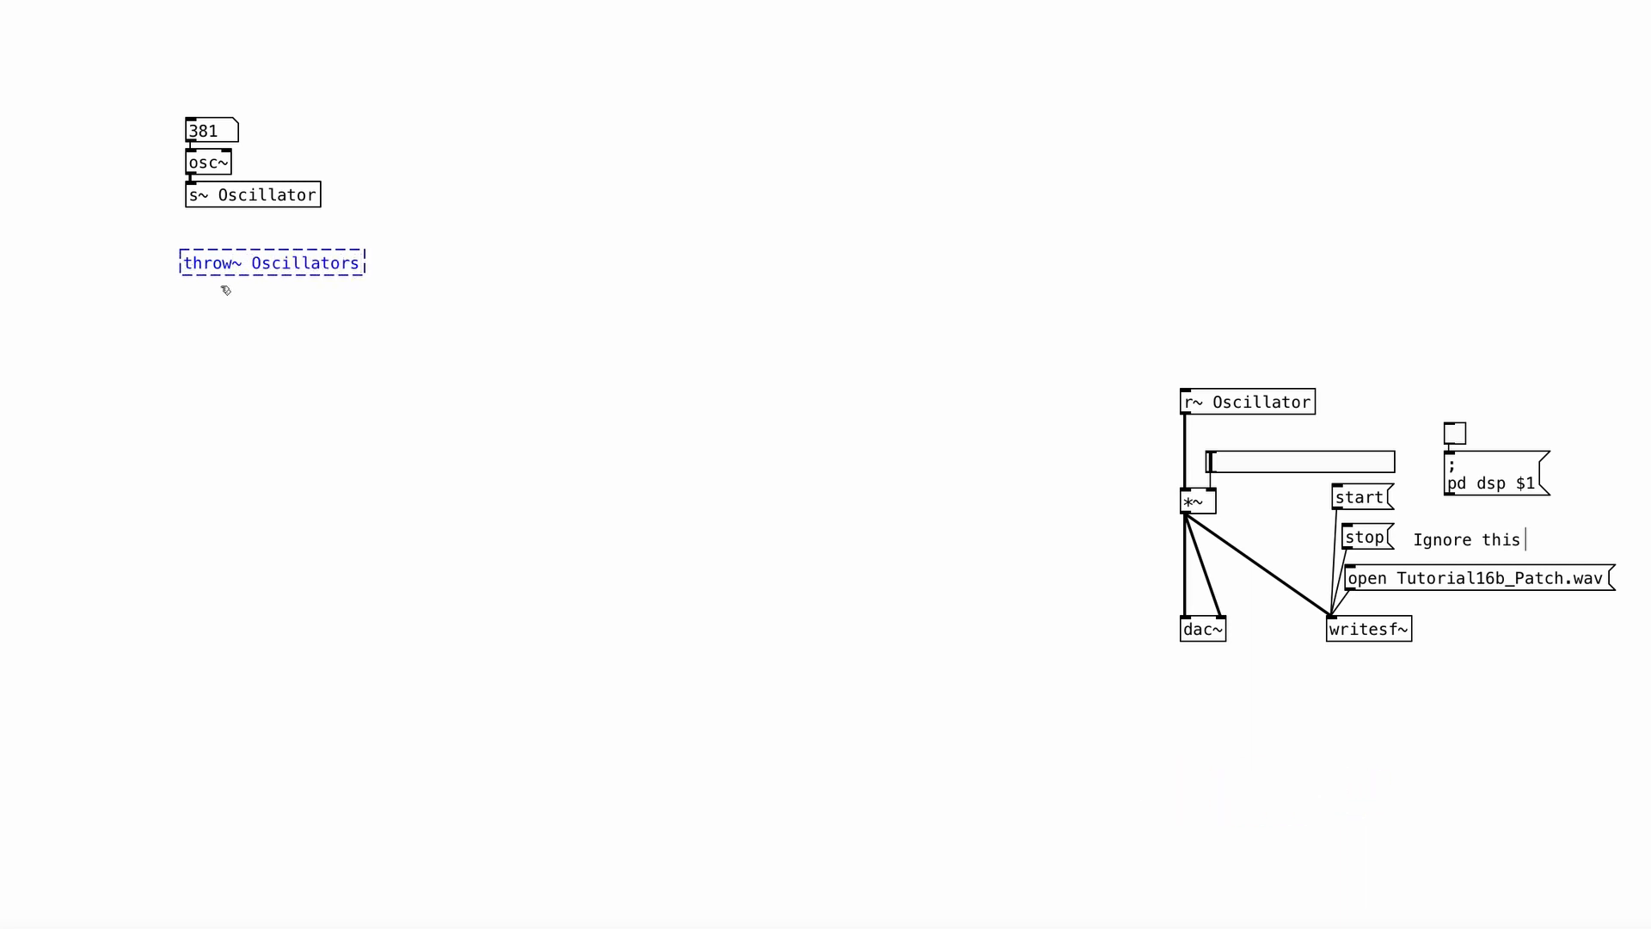
{"action": "key", "text": "BackSpace"}
{"action": "left_click", "coordinate": [323, 318]}
Create a catch~ Oscillator object near r~ Oscillator.
{"action": "key", "text": "ctrl+1"}
{"action": "type", "text": "catch"}
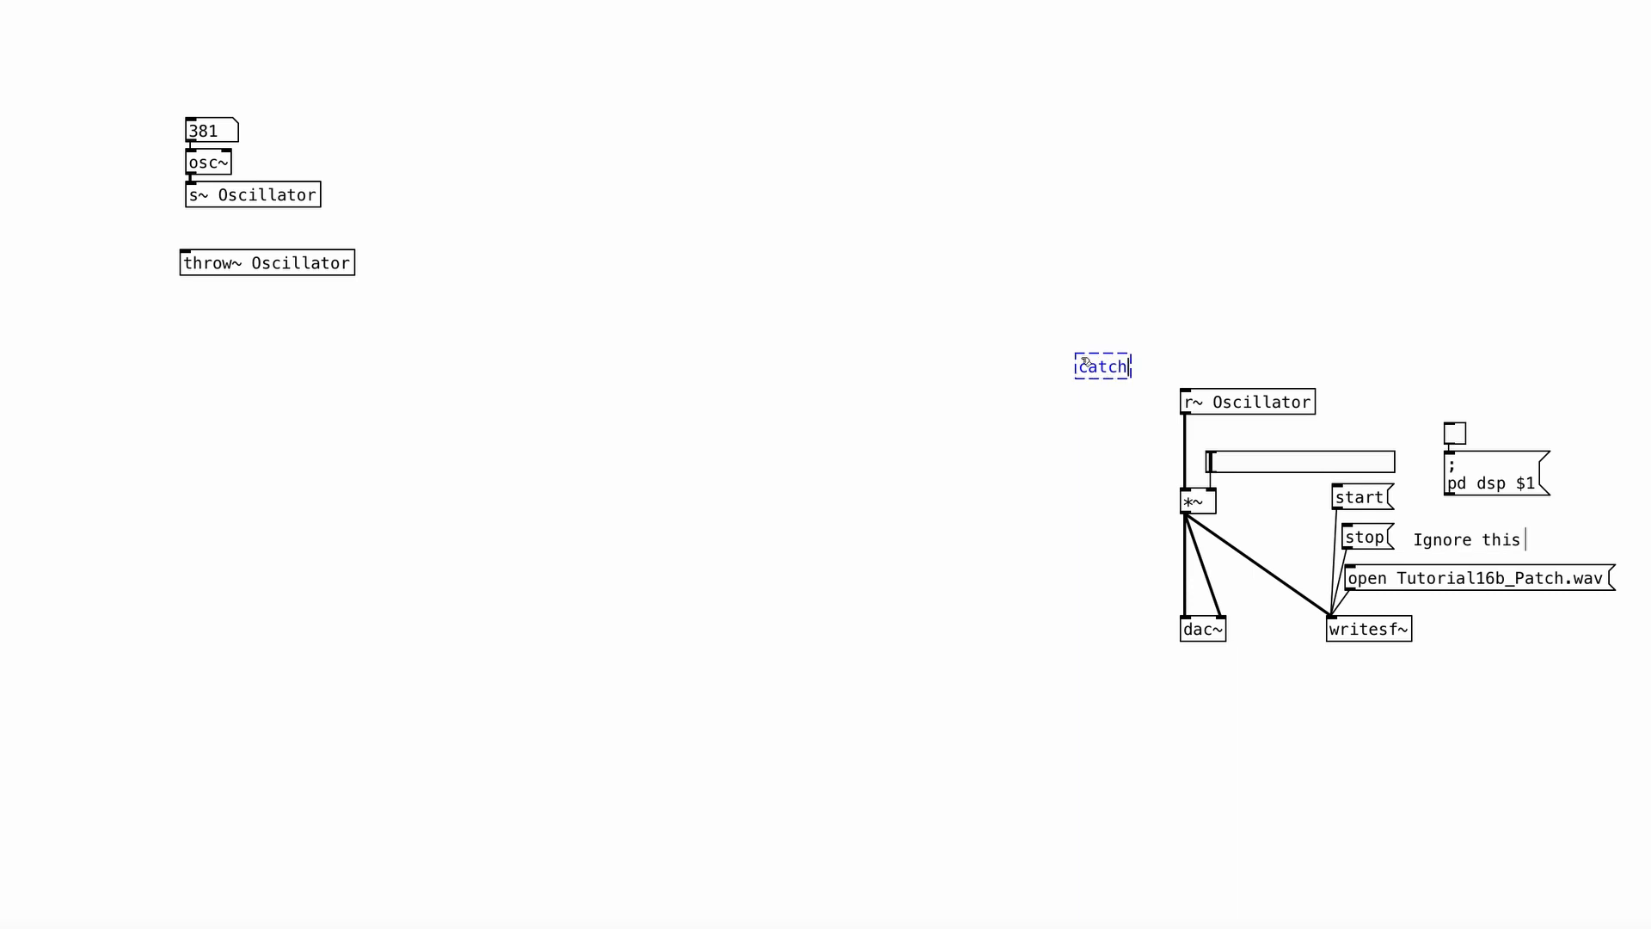
{"action": "type", "text": "~ Oscillator"}
{"action": "left_click", "coordinate": [1120, 308]}
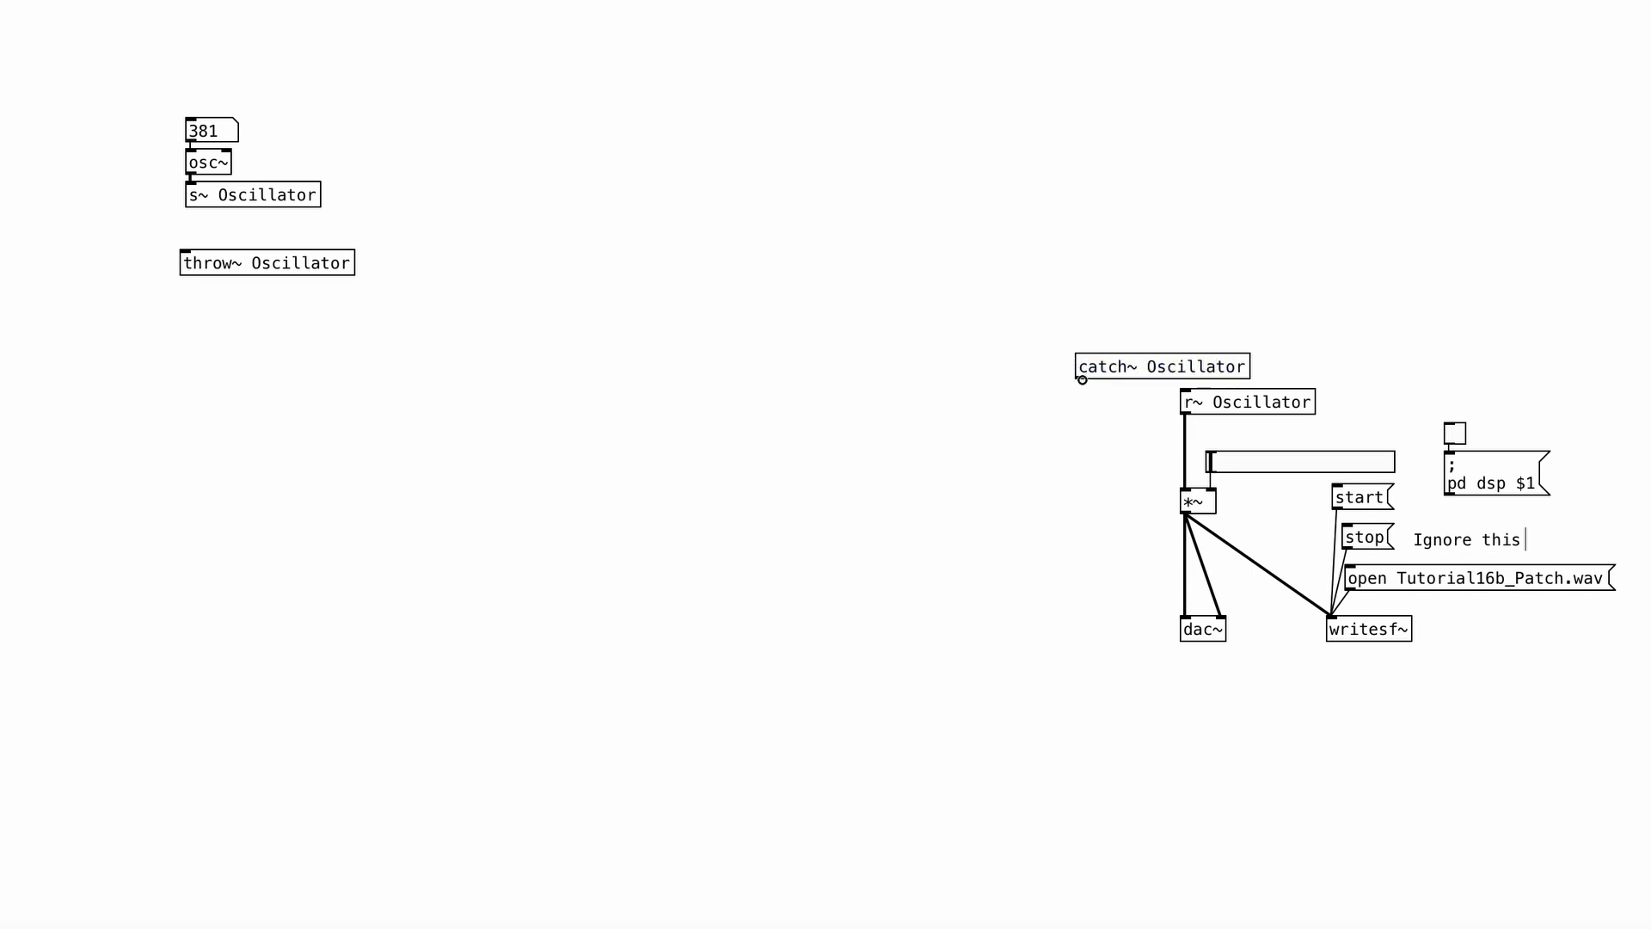
Connect catch~ Oscillator to the signal inlet of *~ and the osc~ output to throw~ Oscillator.
{"action": "left_click_drag", "start_coordinate": [1084, 377], "coordinate": [1184, 492]}
{"action": "mouse_move", "coordinate": [191, 173]}
{"action": "left_mouse_down"}
{"action": "mouse_move", "coordinate": [178, 249]}
{"action": "mouse_move", "coordinate": [244, 258]}
{"action": "mouse_move", "coordinate": [213, 232]}
{"action": "left_mouse_up"}
{"action": "left_click", "coordinate": [365, 235]}
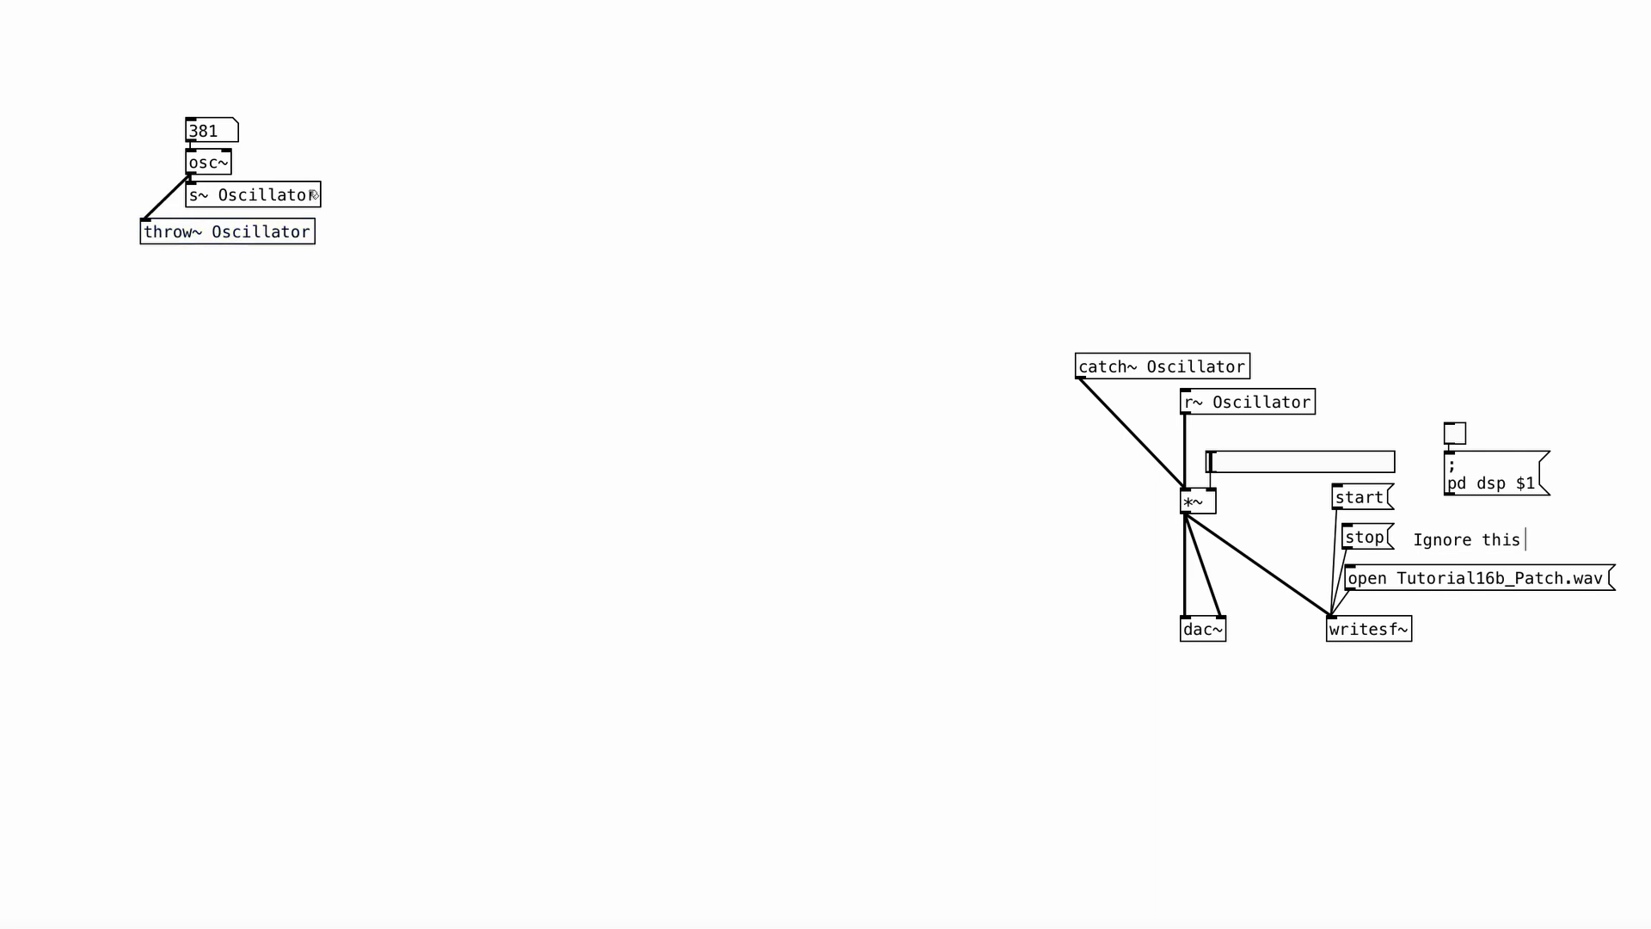